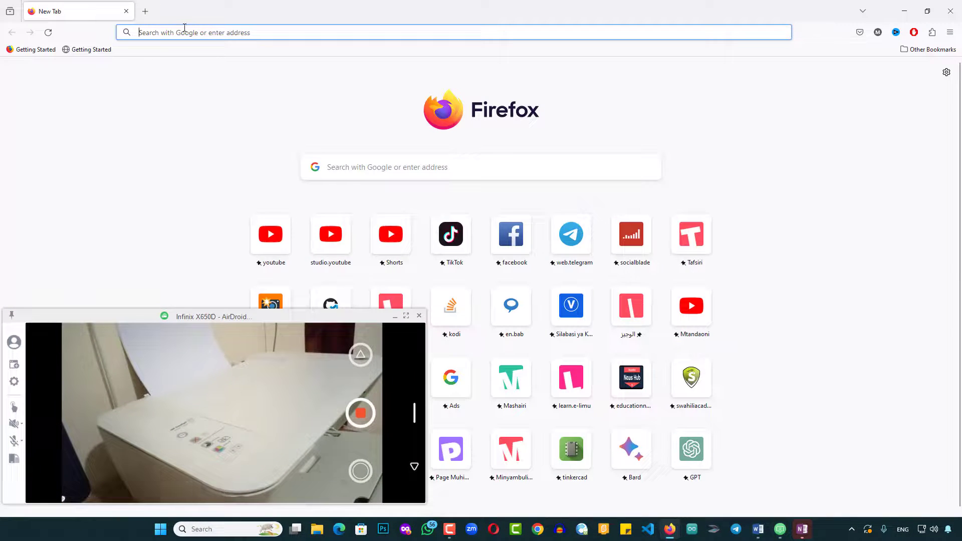
Close the phone camera mirroring window and search the web for "hp driver"
{"action": "left_click", "coordinate": [419, 316]}
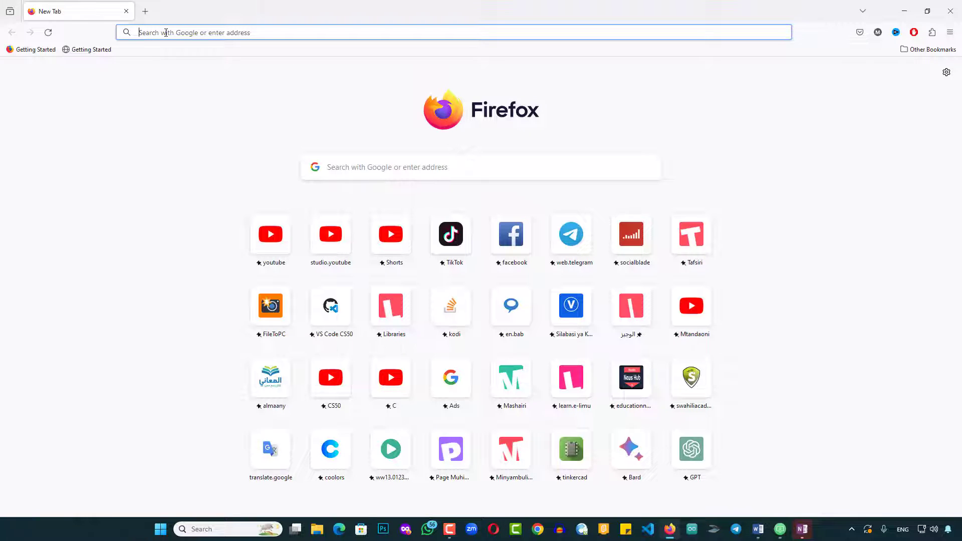
{"action": "type", "text": "HP"}
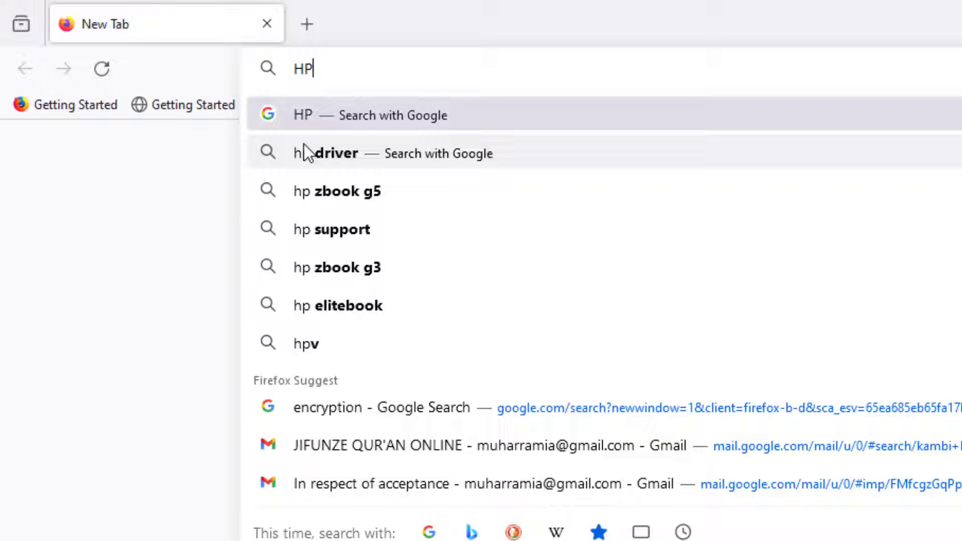
{"action": "left_click", "coordinate": [335, 150]}
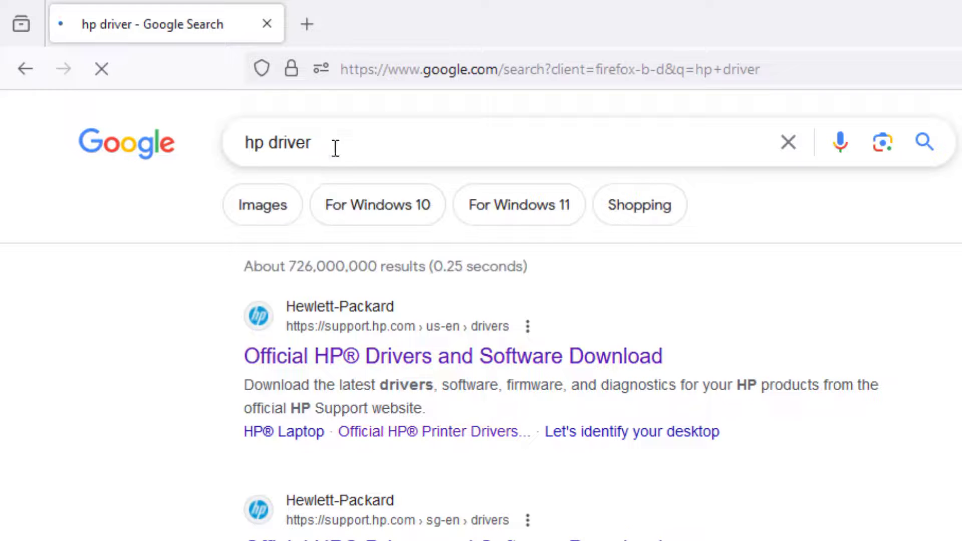
Open the Official HP Drivers and Software Download page, accept its cookies and choose Printer as the product type
{"action": "left_click", "coordinate": [322, 360]}
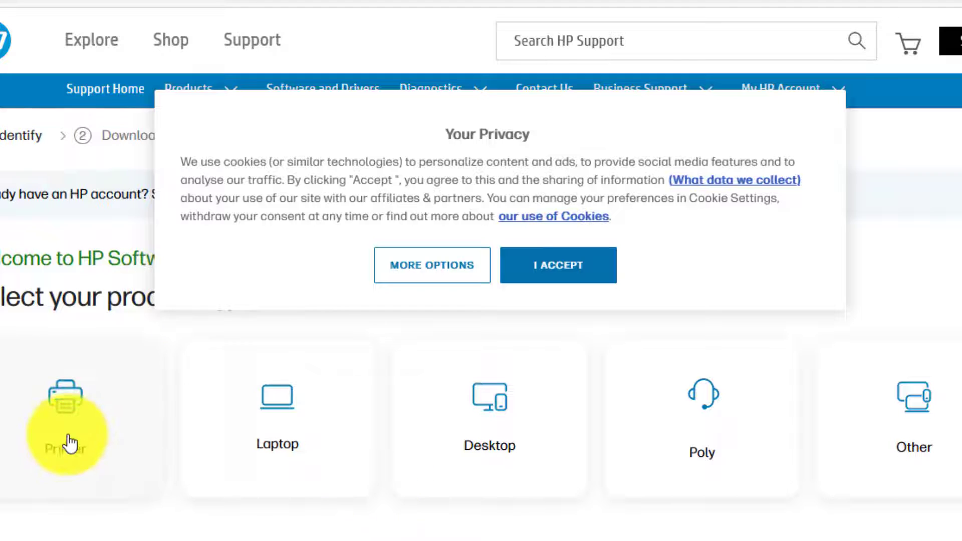
{"action": "left_click", "coordinate": [563, 268]}
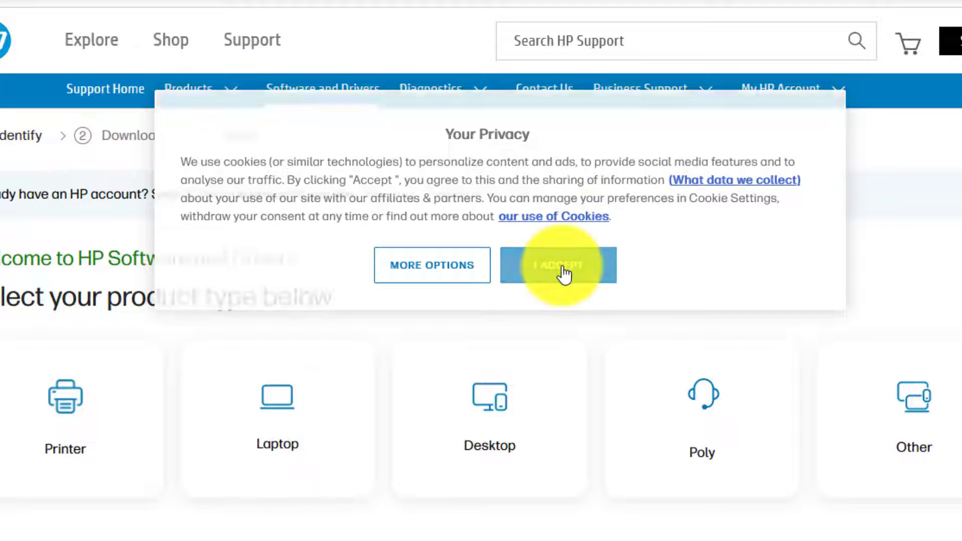
{"action": "left_click", "coordinate": [61, 414]}
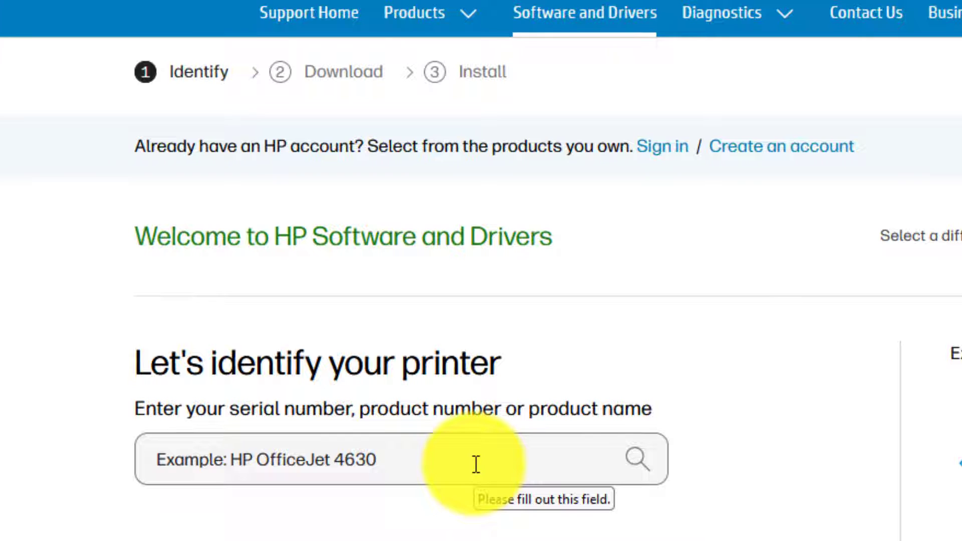
Look up "HP DESKJET 1" as the product name and choose the HP Deskjet Ink Advantage 1510 All-in-One Printer series
{"action": "left_click", "coordinate": [476, 465]}
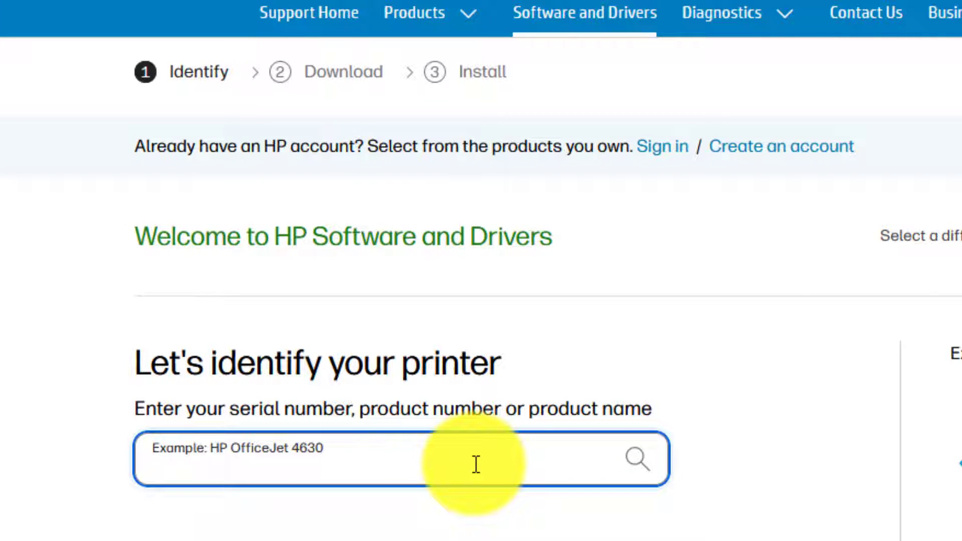
{"action": "type", "text": "HP"}
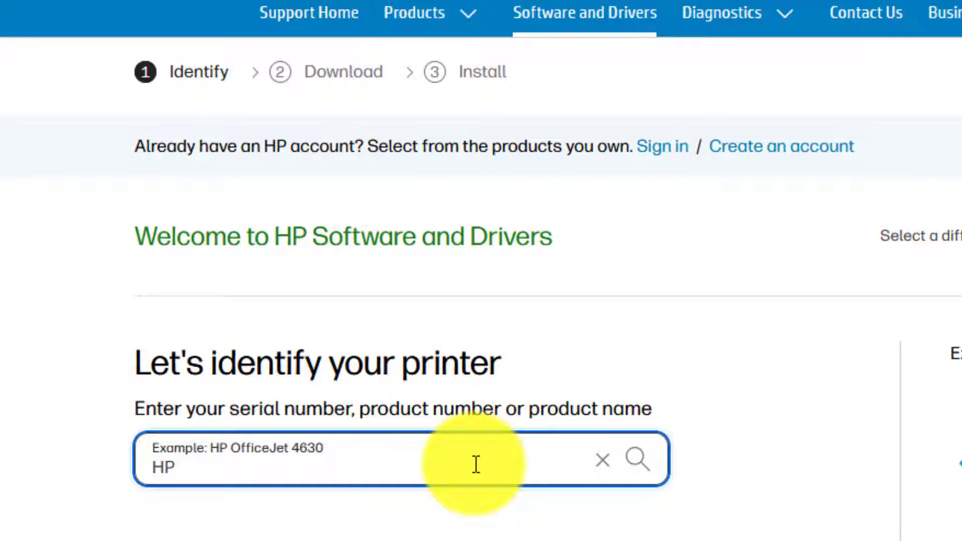
{"action": "type", "text": " DESK"}
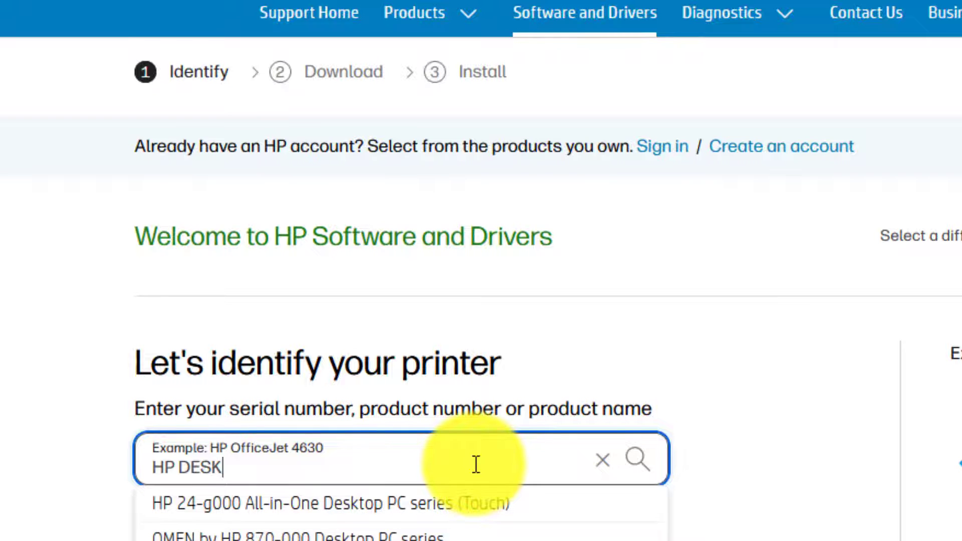
{"action": "type", "text": "JE"}
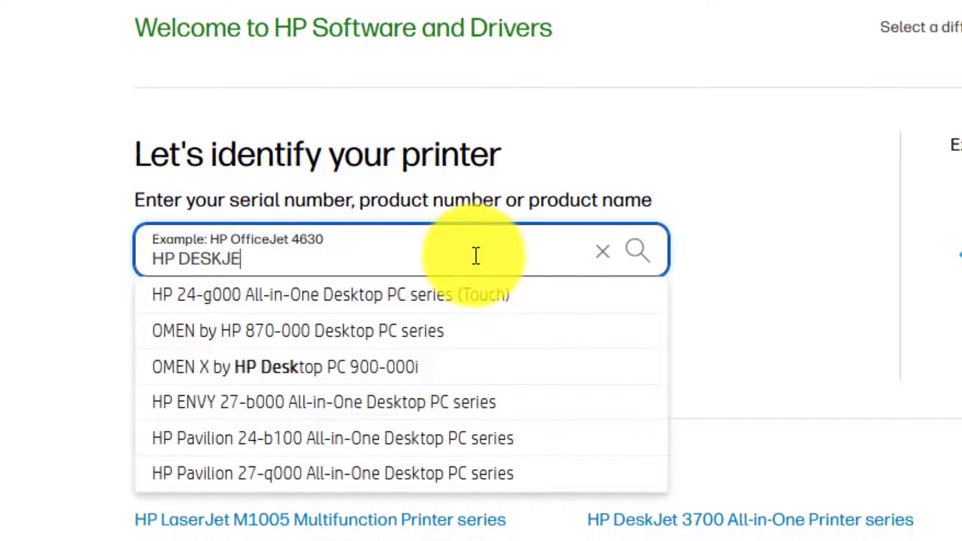
{"action": "type", "text": "T"}
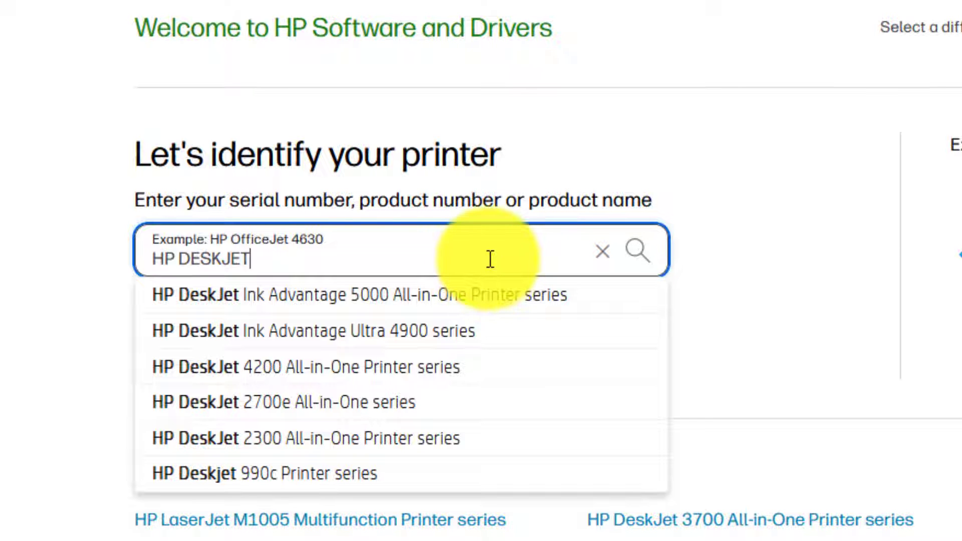
{"action": "type", "text": " 1"}
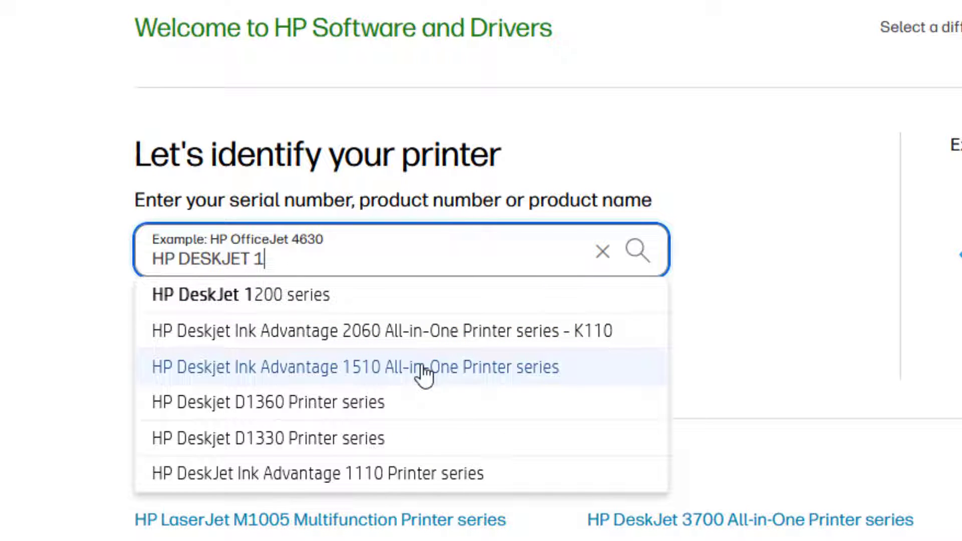
{"action": "left_click", "coordinate": [419, 376]}
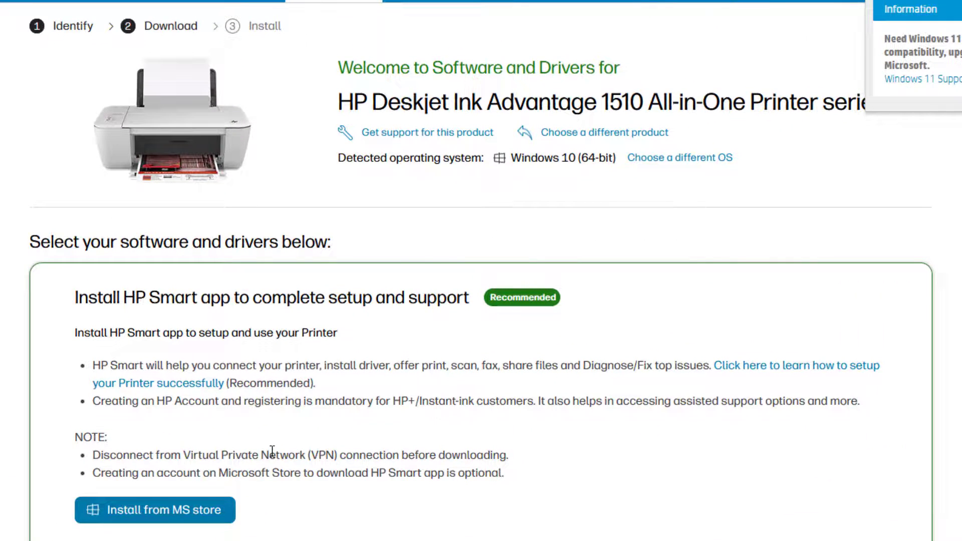
Download the recommended HP Deskjet 1510 All-in-One Printer series Full Feature Software and Drivers
{"action": "scroll", "coordinate": [389, 415], "scroll_direction": "down", "scroll_amount": 3}
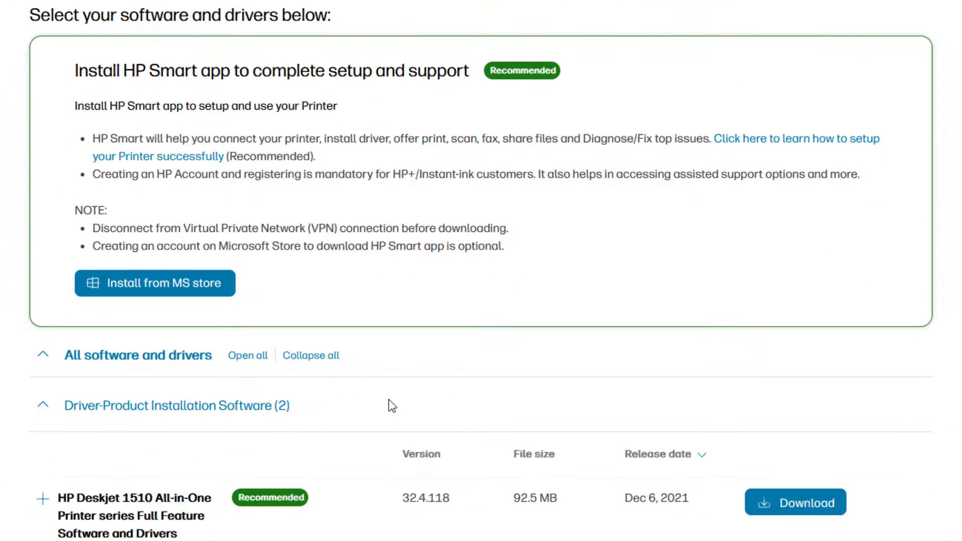
{"action": "scroll", "coordinate": [390, 408], "scroll_direction": "down", "scroll_amount": 2}
{"action": "scroll", "coordinate": [389, 406], "scroll_direction": "down", "scroll_amount": 1}
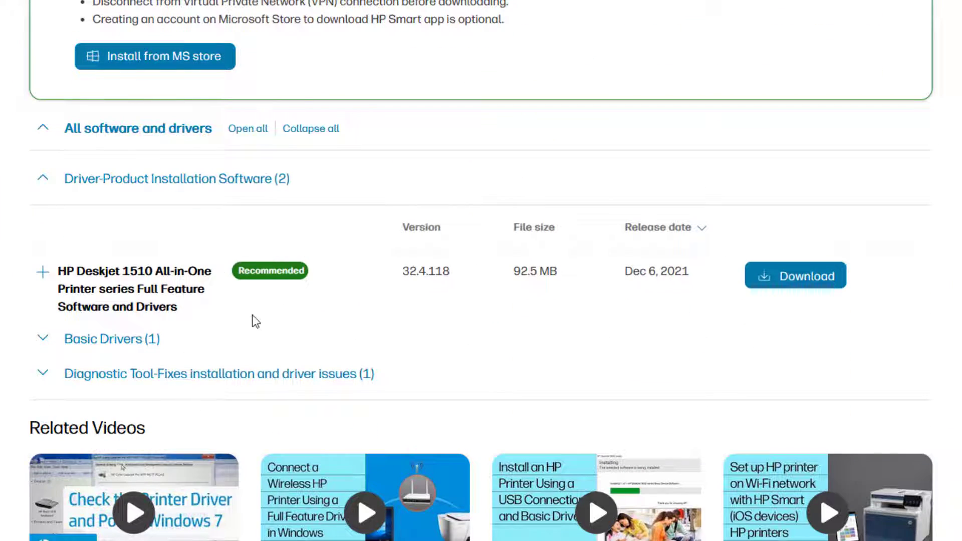
{"action": "scroll", "coordinate": [275, 369], "scroll_direction": "up", "scroll_amount": 3}
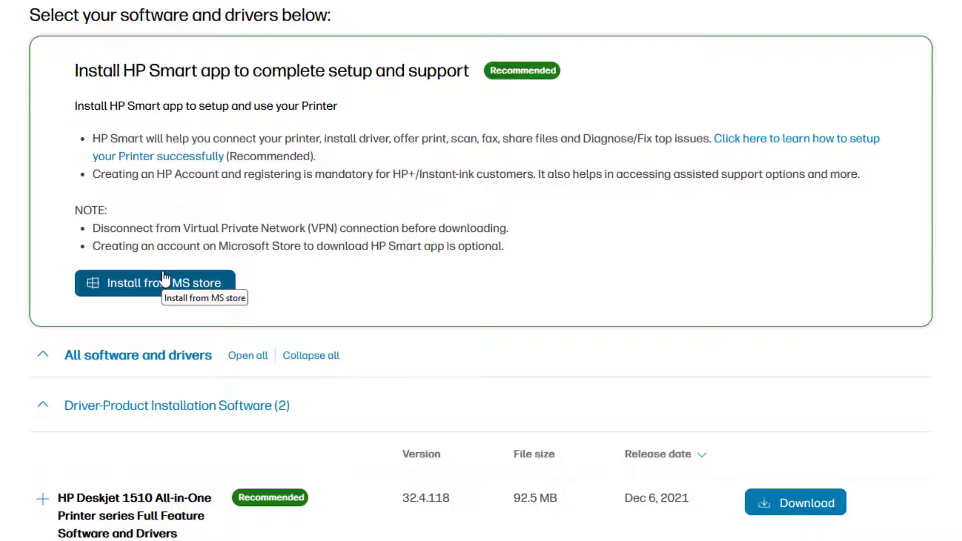
{"action": "scroll", "coordinate": [159, 301], "scroll_direction": "down", "scroll_amount": 1}
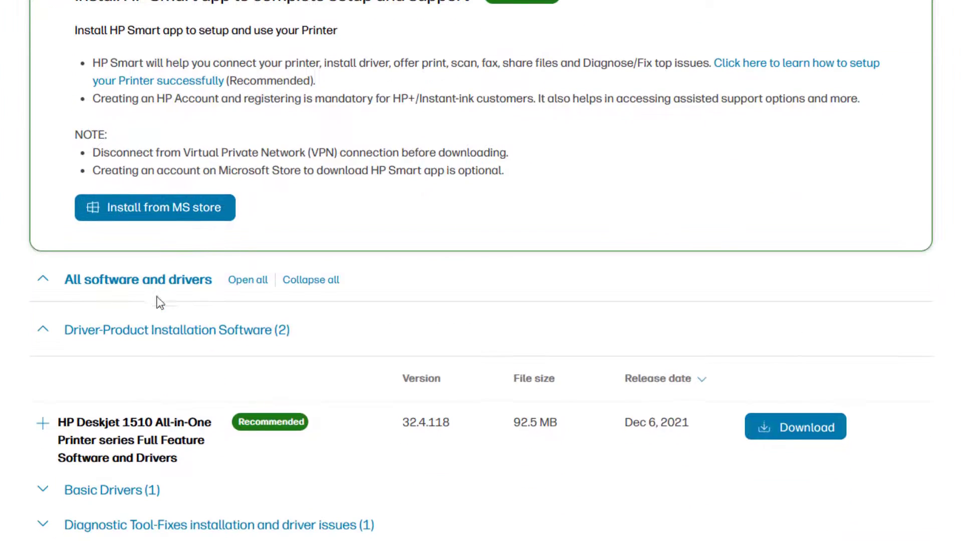
{"action": "scroll", "coordinate": [188, 373], "scroll_direction": "down", "scroll_amount": 1}
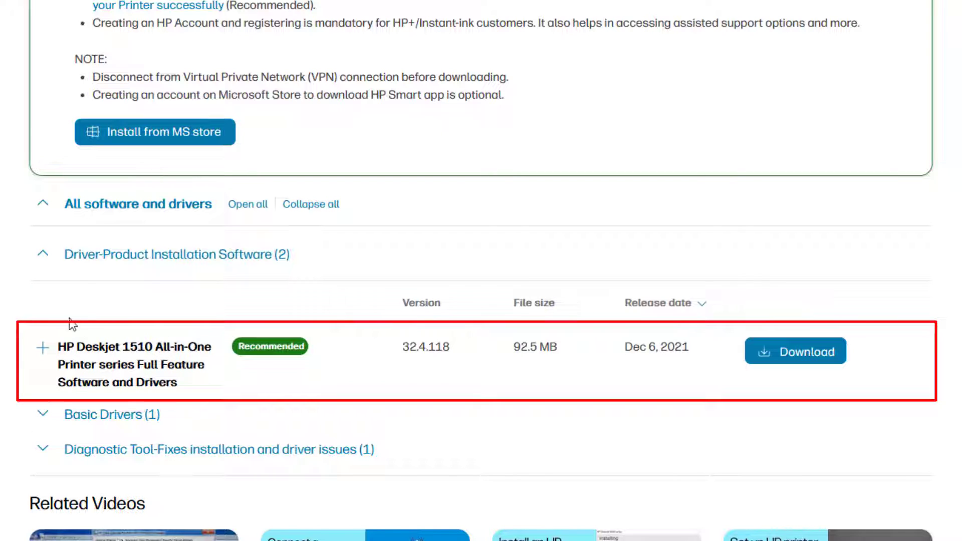
{"action": "left_click", "coordinate": [808, 358]}
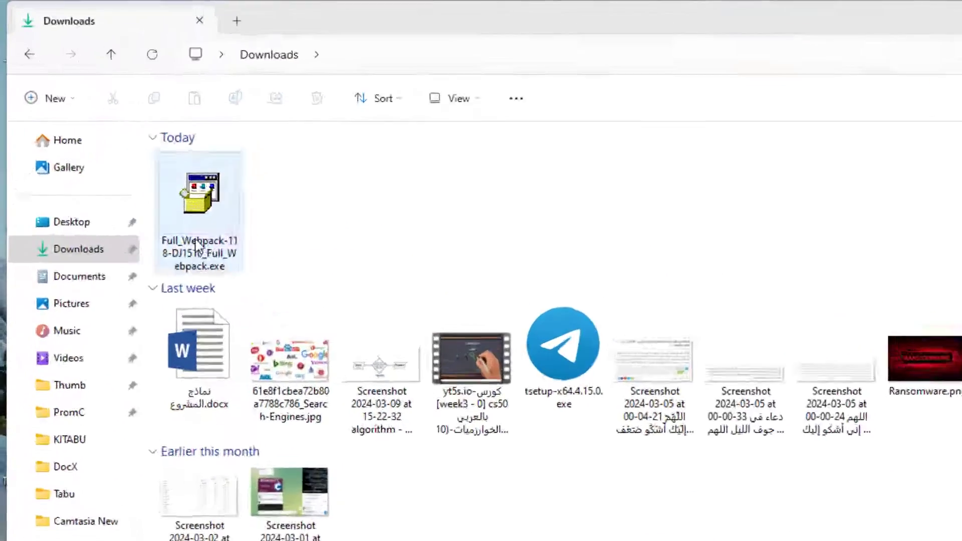
Run Full_Webpack-118-DJ1510_Full_Webpack.exe from the Downloads folder and refresh the desktop while it extracts
{"action": "double_click", "coordinate": [327, 382]}
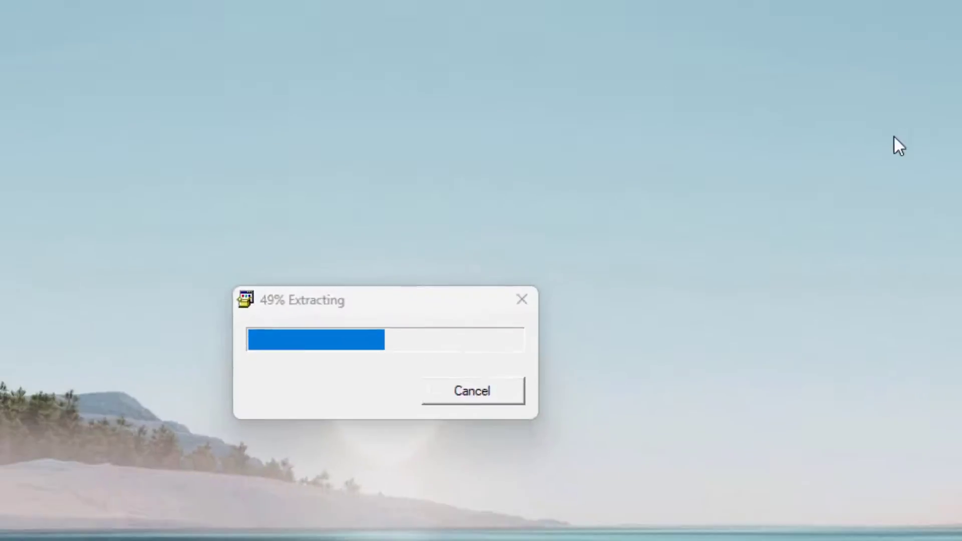
{"action": "right_click", "coordinate": [702, 121]}
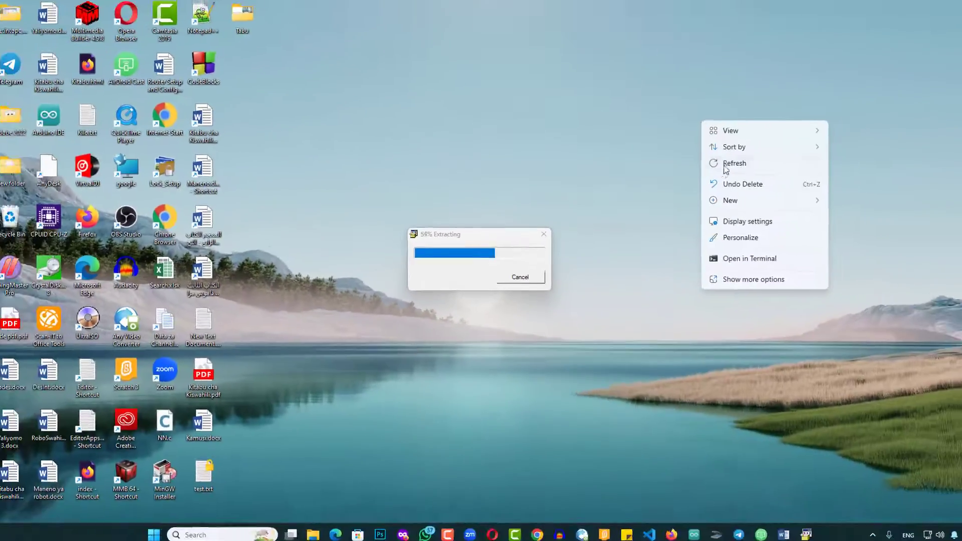
{"action": "left_click", "coordinate": [723, 165]}
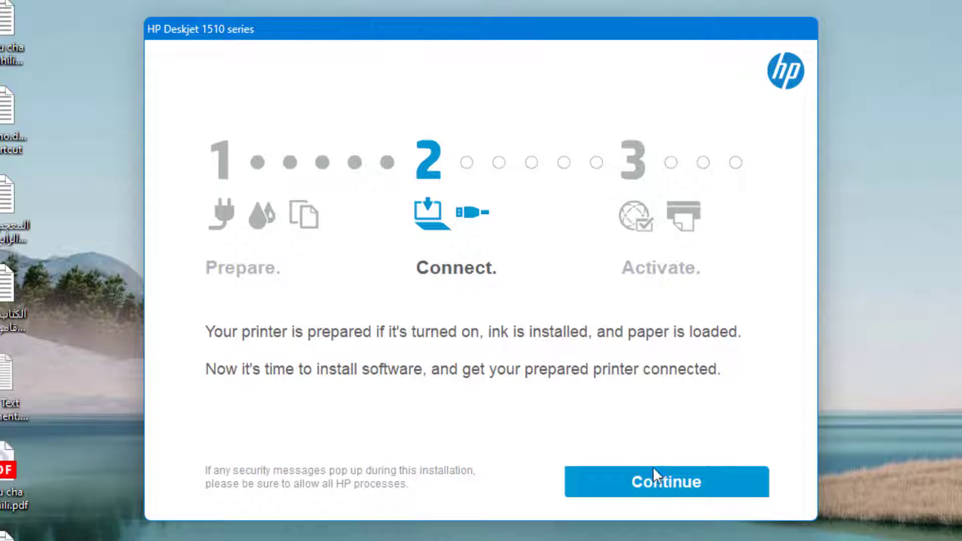
Proceed with the recommended software selections and accept the installation agreements and settings
{"action": "left_click", "coordinate": [645, 477]}
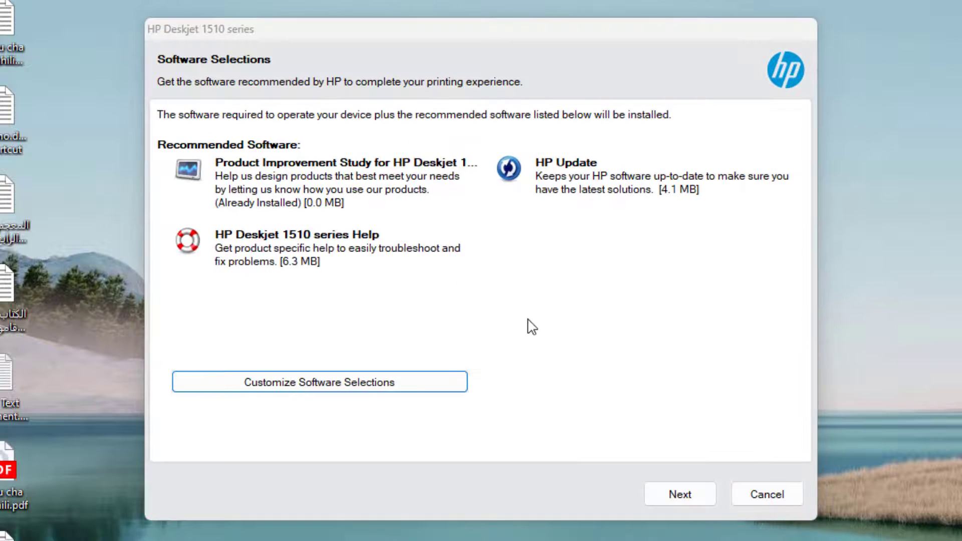
{"action": "left_click", "coordinate": [700, 498]}
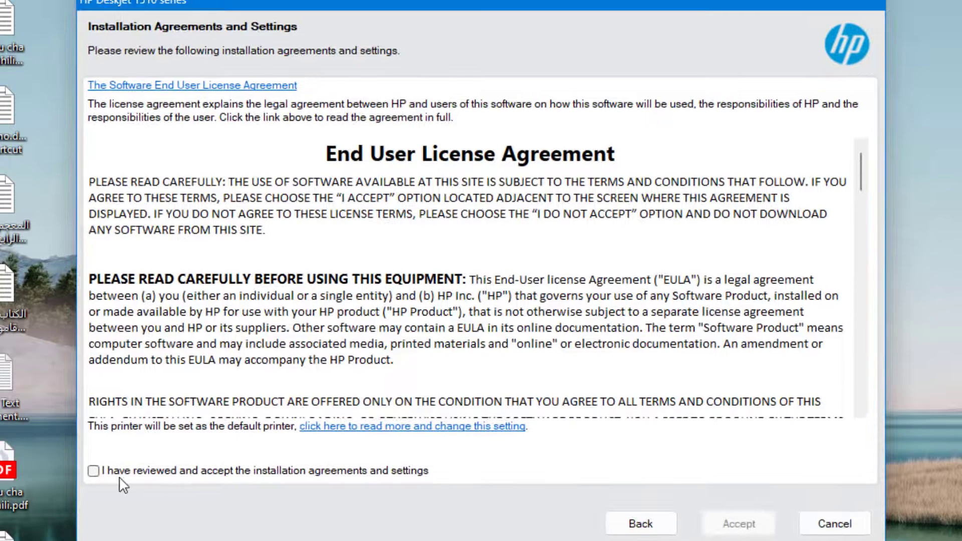
{"action": "left_click", "coordinate": [94, 471]}
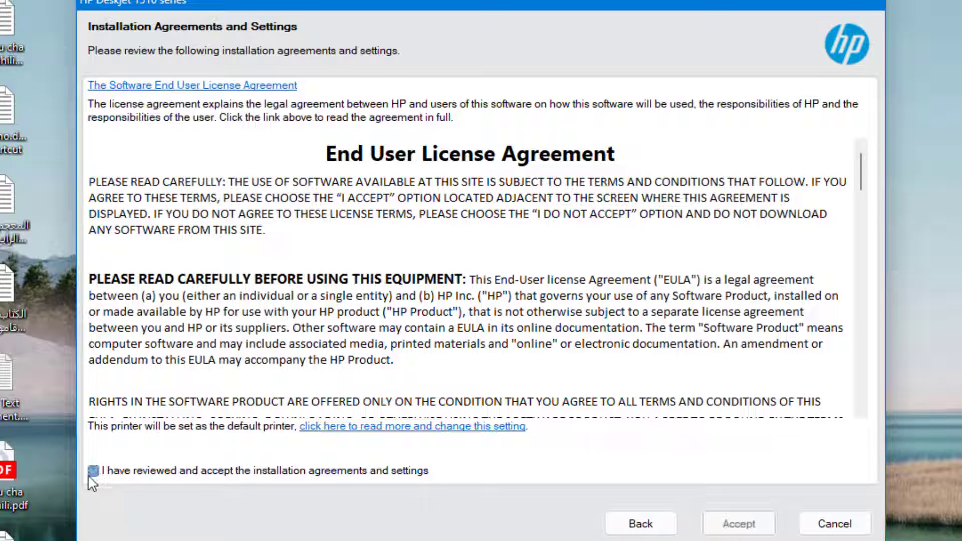
{"action": "left_click", "coordinate": [738, 524]}
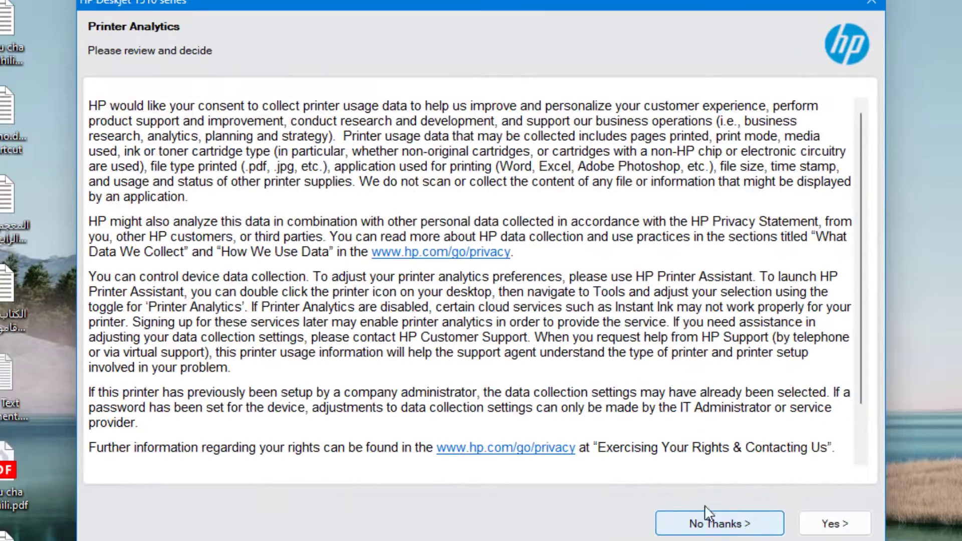
Review the consent questions and decline HP's collection of both printer data and application data
{"action": "scroll", "coordinate": [131, 422], "scroll_direction": "down", "scroll_amount": 3}
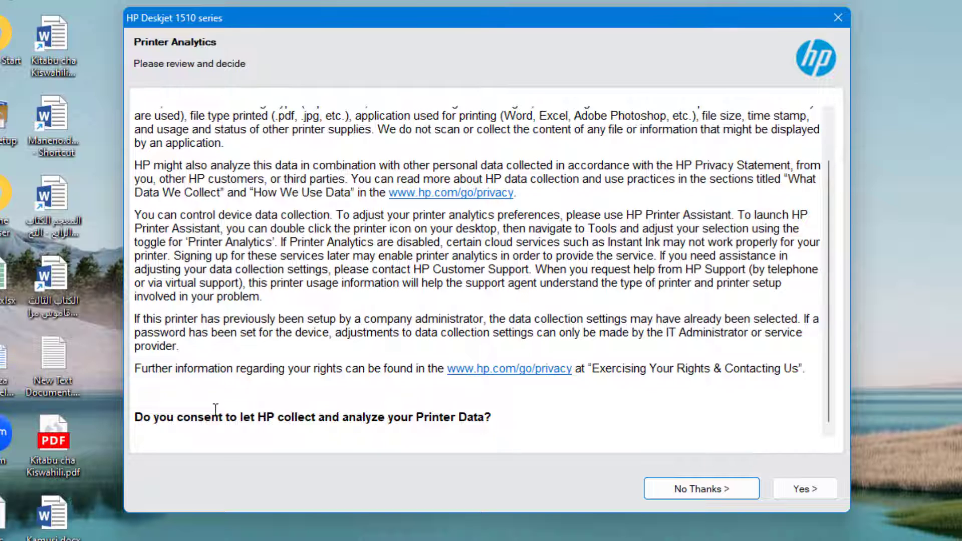
{"action": "left_click_drag", "start_coordinate": [143, 416], "coordinate": [569, 414]}
{"action": "left_click", "coordinate": [511, 415]}
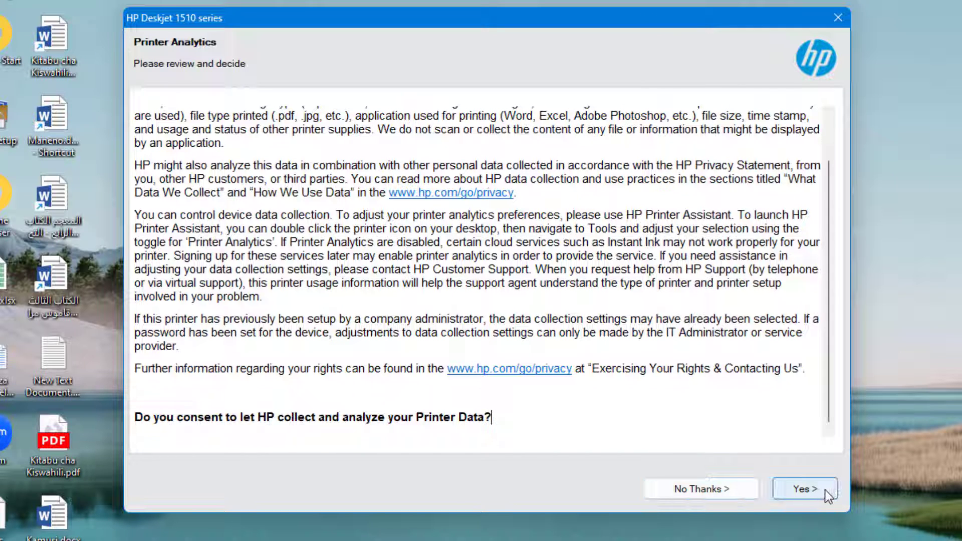
{"action": "left_click", "coordinate": [693, 489]}
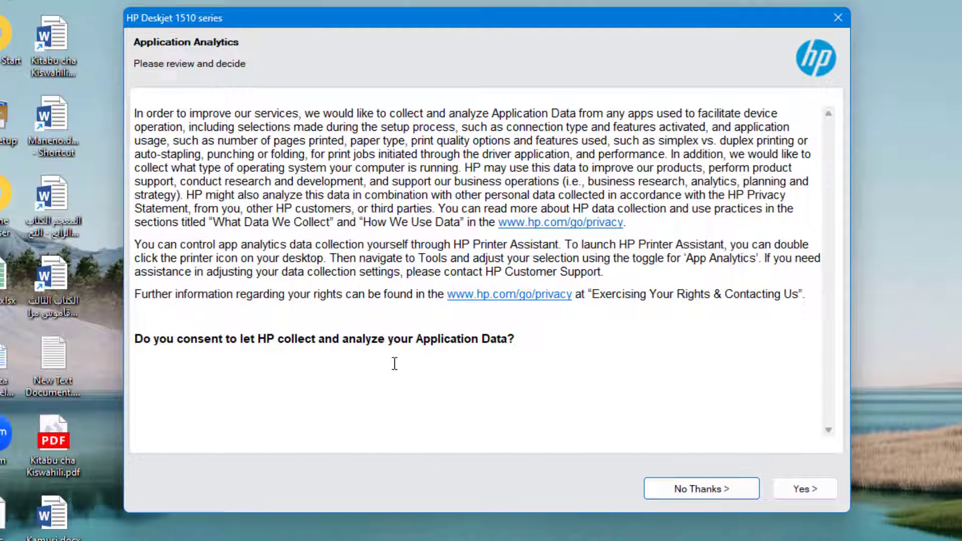
{"action": "left_click", "coordinate": [695, 489]}
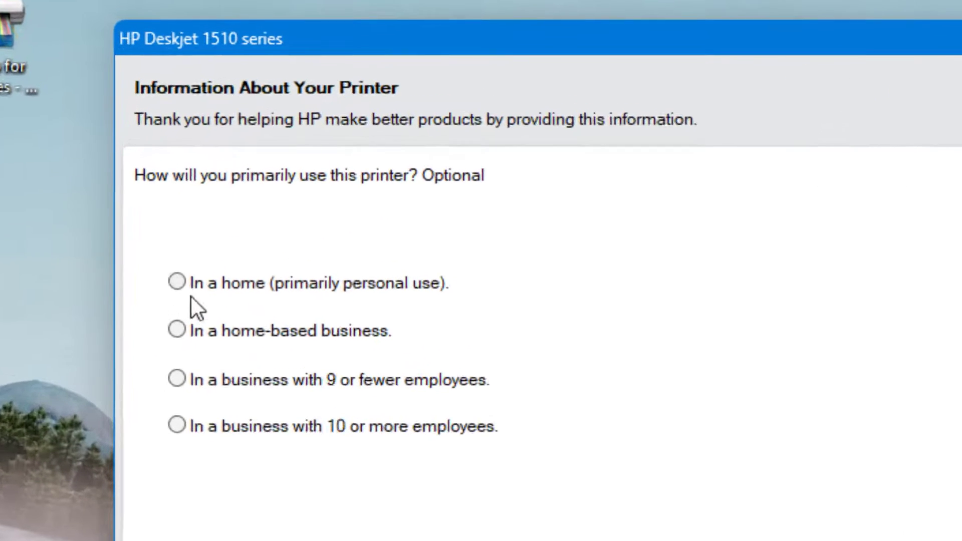
Give the printer's primary use as "In a home (primarily personal use)" and exit the installer, skipping online activation
{"action": "left_click", "coordinate": [169, 300]}
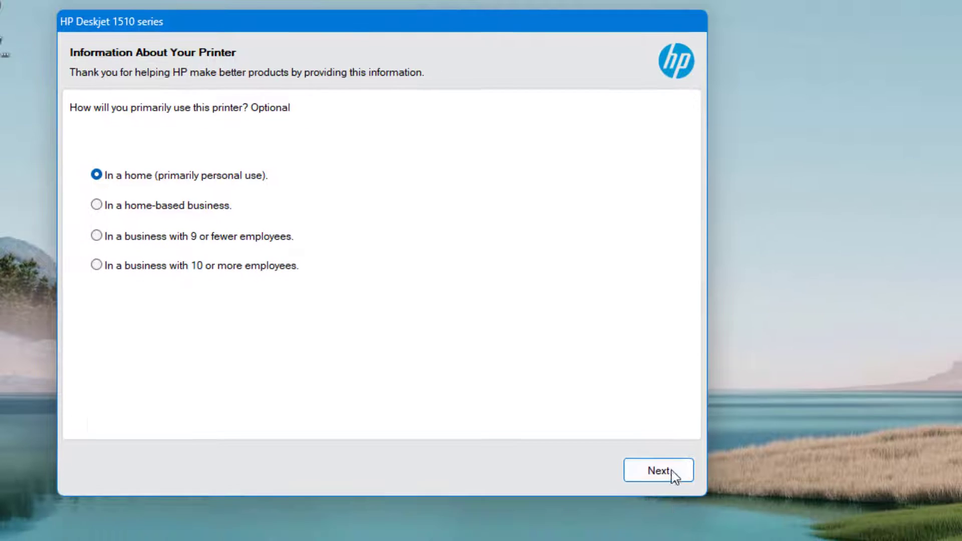
{"action": "left_click", "coordinate": [668, 468]}
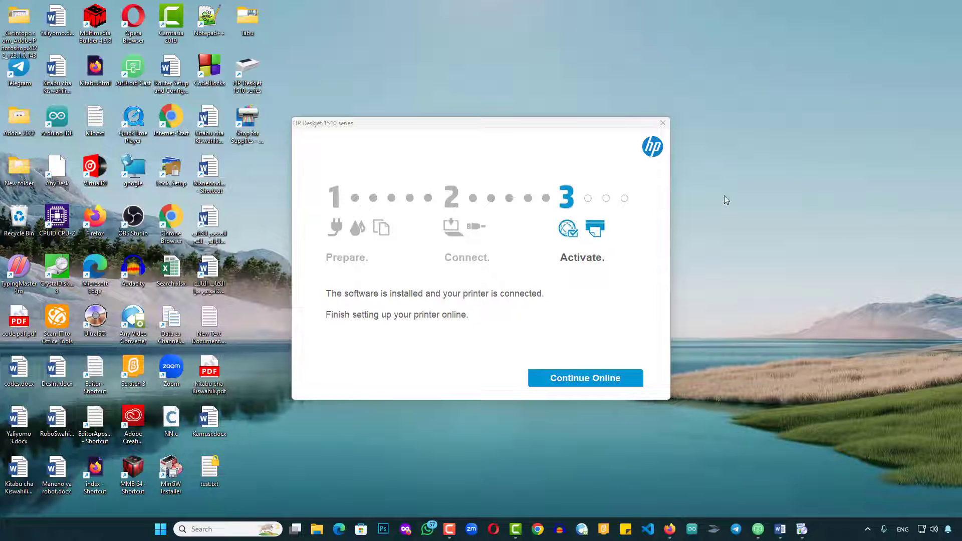
{"action": "left_click", "coordinate": [622, 378]}
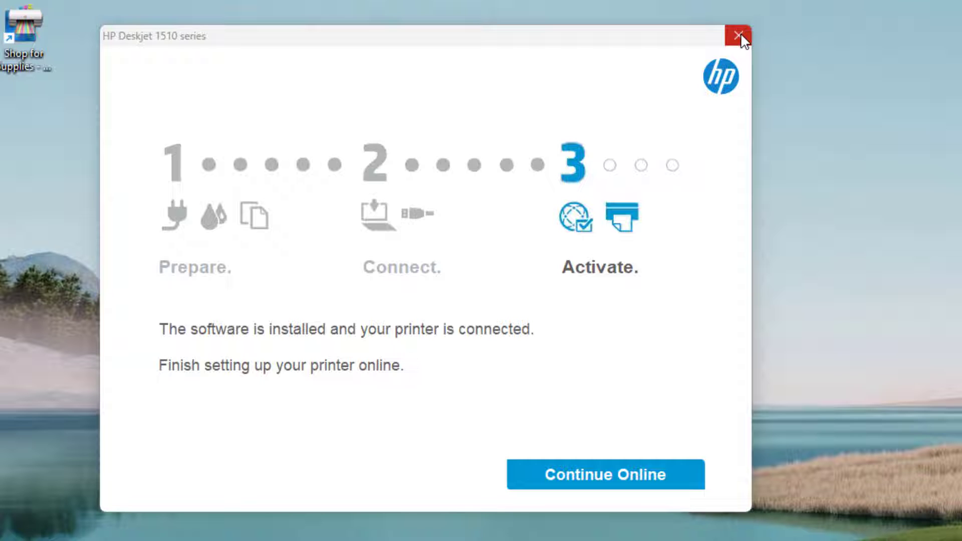
{"action": "left_click", "coordinate": [739, 35]}
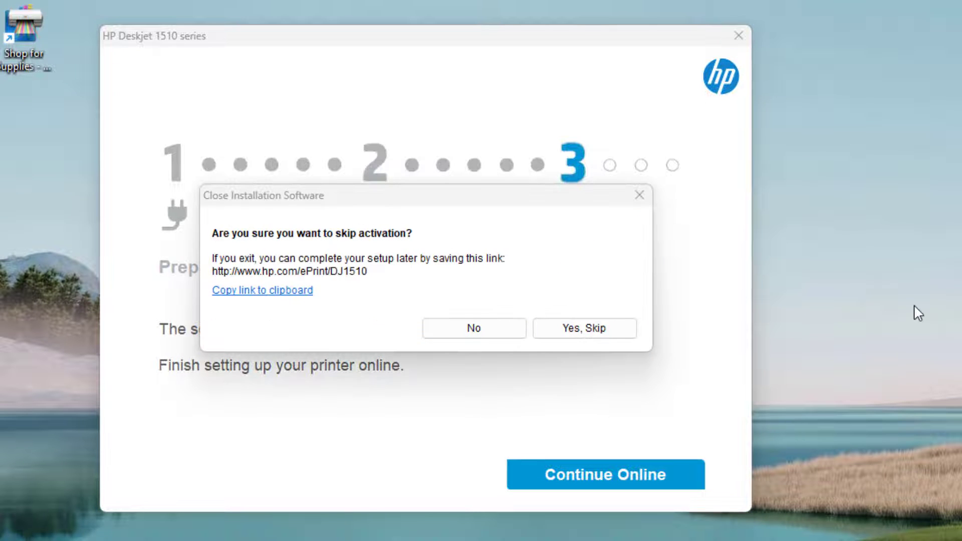
{"action": "left_click", "coordinate": [593, 331]}
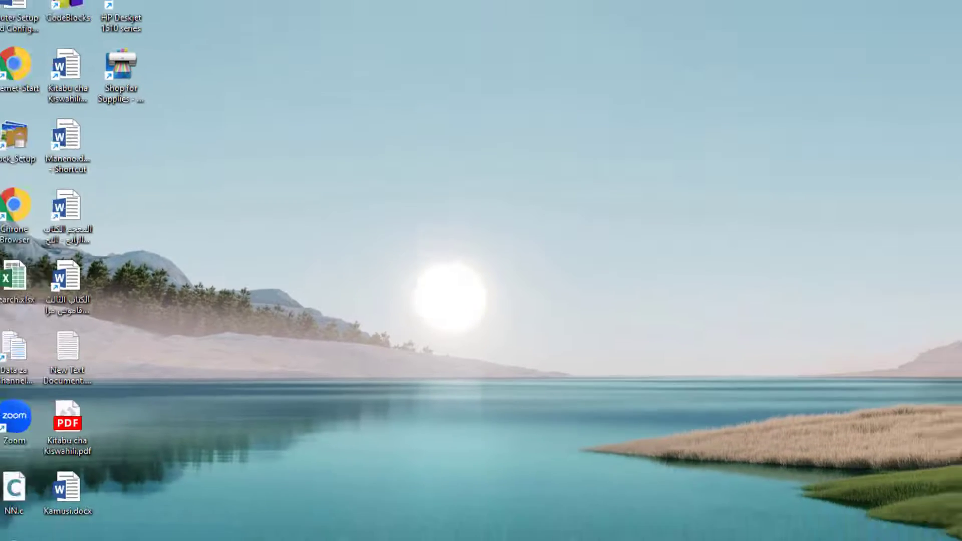
Switch to the Document1 document in Word and bring up its print settings
{"action": "left_click", "coordinate": [790, 529]}
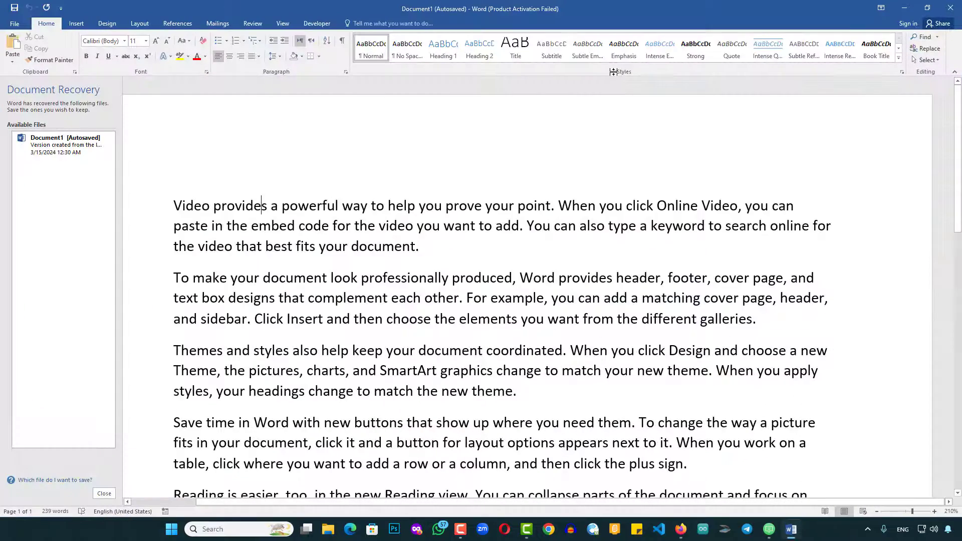
{"action": "left_click", "coordinate": [14, 23]}
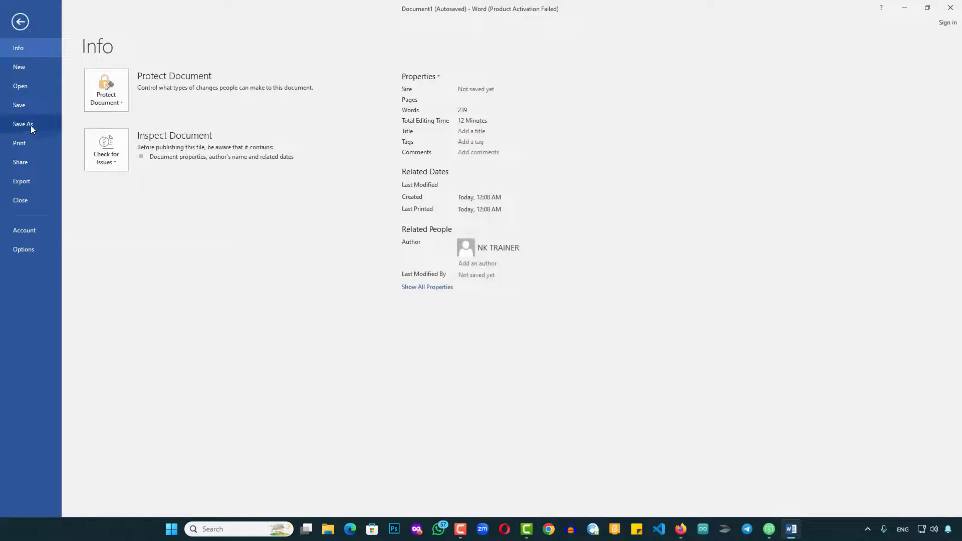
{"action": "left_click", "coordinate": [20, 23]}
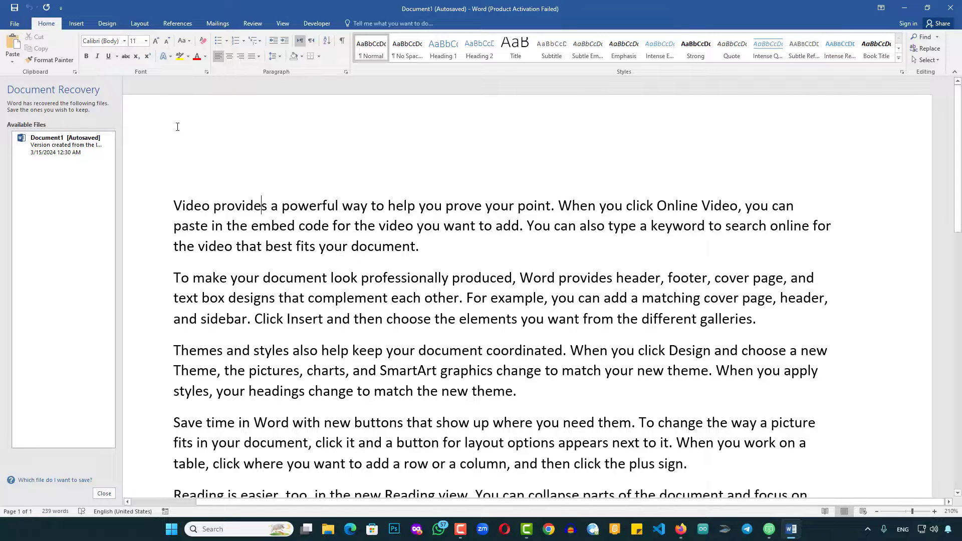
{"action": "key", "text": "ctrl+p"}
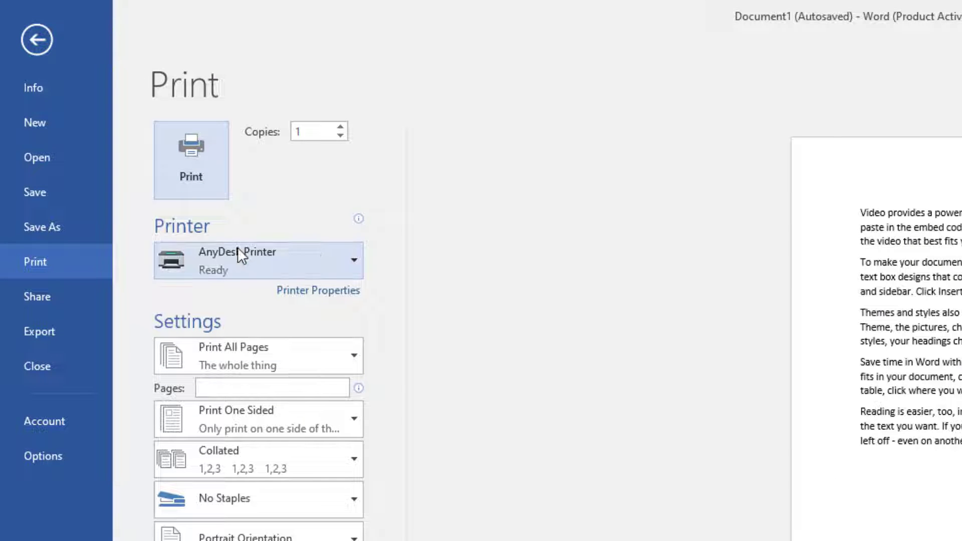
Select HP Deskjet 1510 series as the document's printer and recheck the list of available printers
{"action": "left_click", "coordinate": [244, 258]}
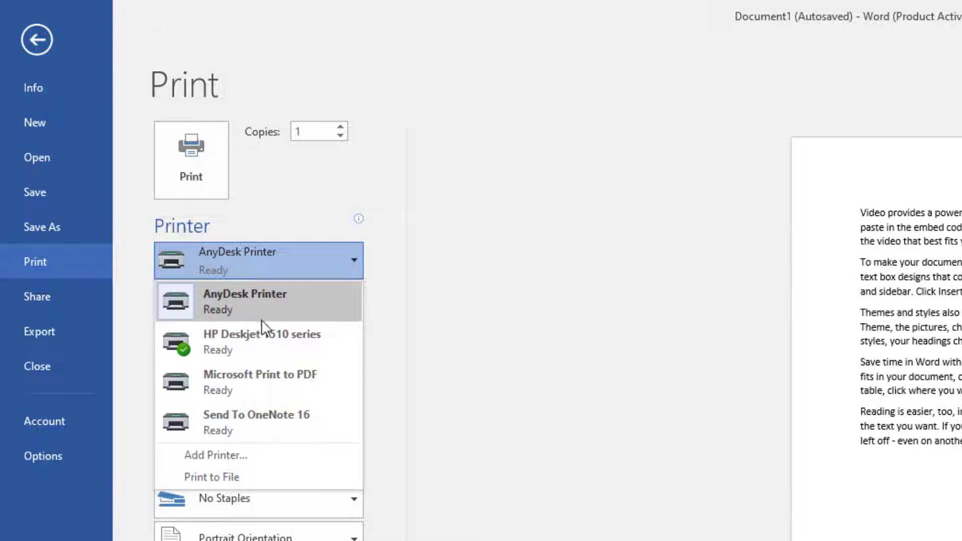
{"action": "left_click", "coordinate": [253, 350]}
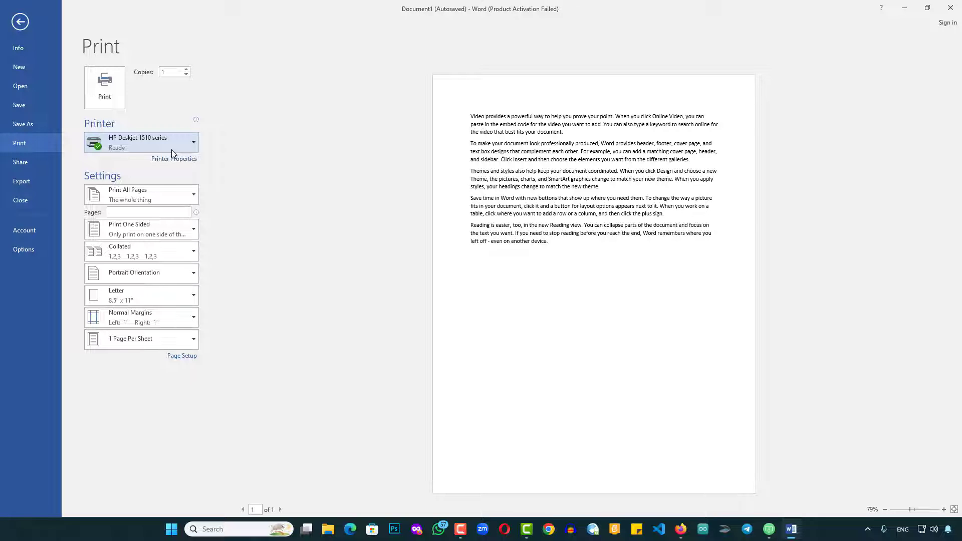
{"action": "left_click", "coordinate": [188, 144]}
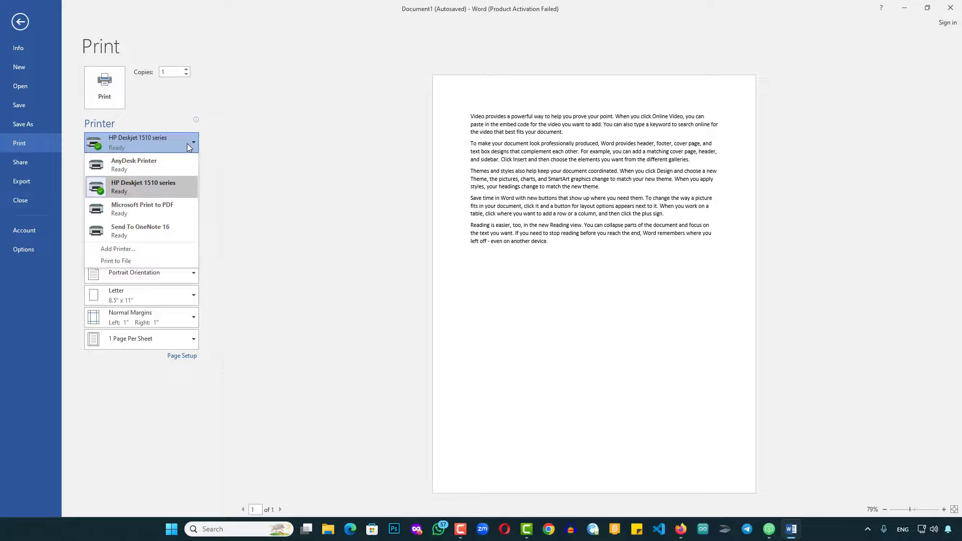
{"action": "left_click", "coordinate": [189, 146]}
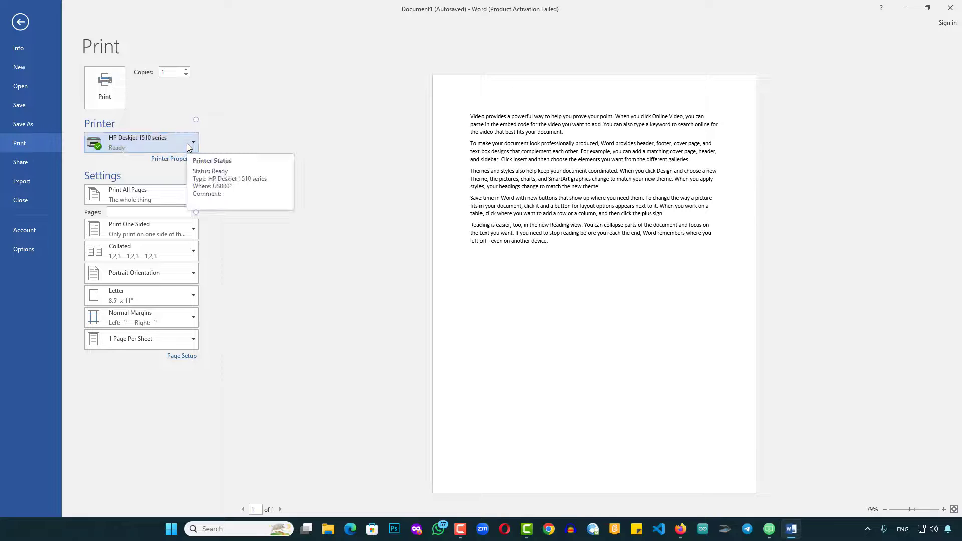